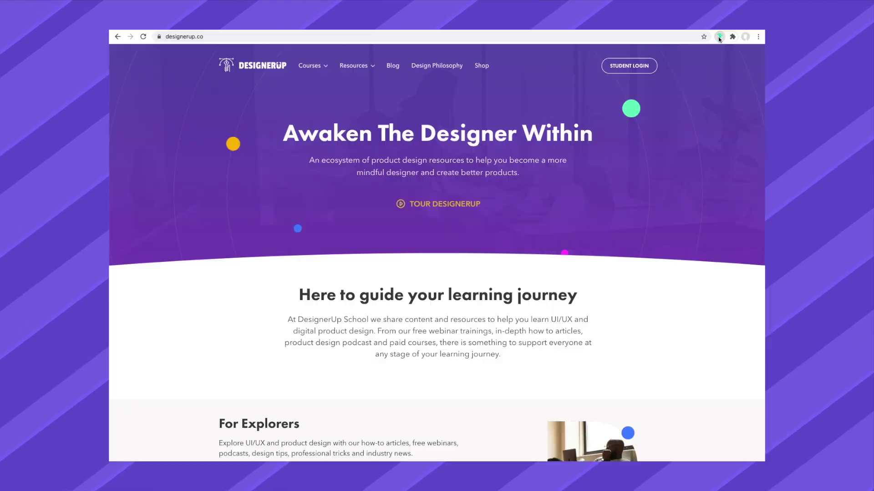
Use Fonts Ninja to identify the hero heading as Futura PT and show its details and prices
click(719, 37)
mouse_move(490, 138)
mouse_move(488, 163)
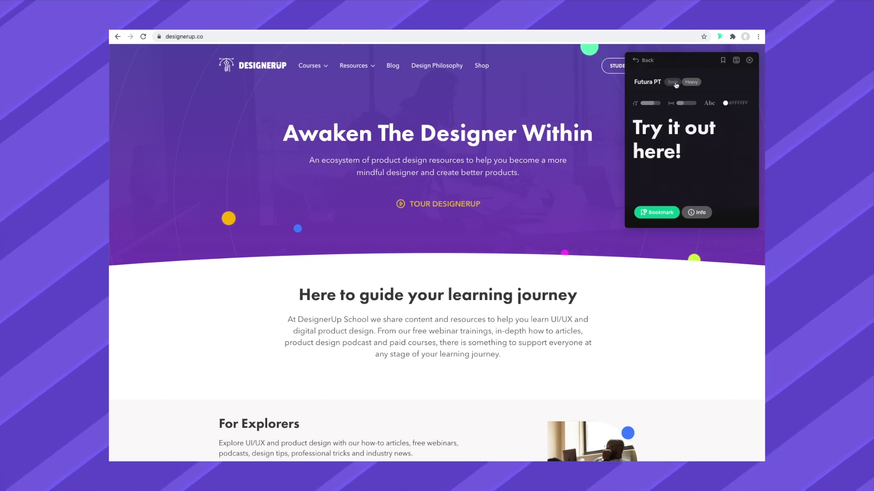
click(698, 216)
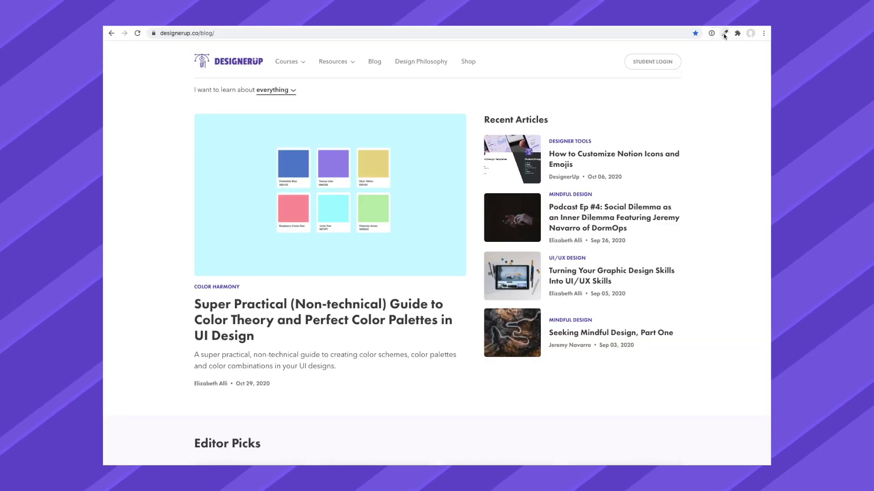
Start ColorZilla's Pick Color From Page to sample colours on the blog page
click(724, 33)
click(711, 45)
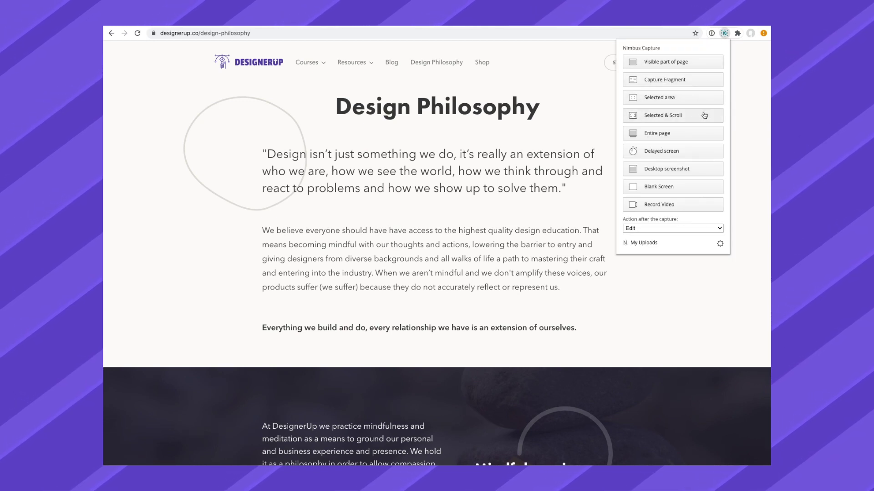
Capture the entire Design Philosophy page in Nimbus, add a red pencil mark, and finish editing
click(704, 133)
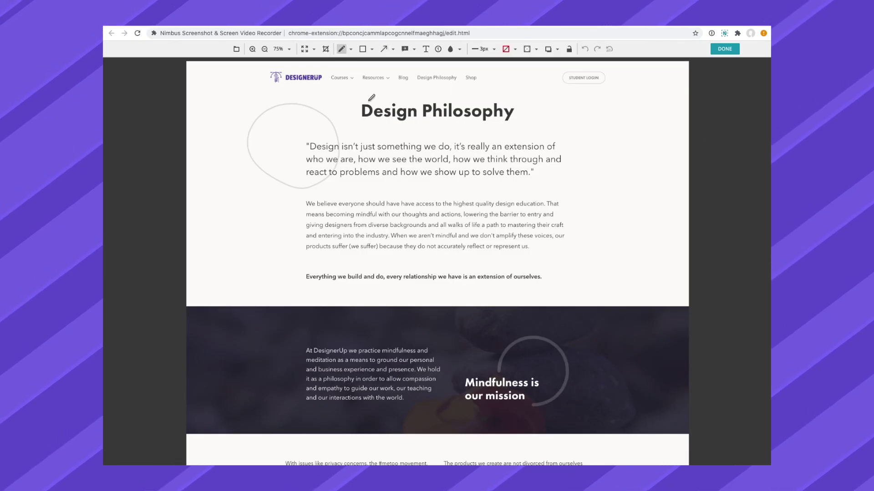
drag(368, 99, 355, 99)
click(737, 49)
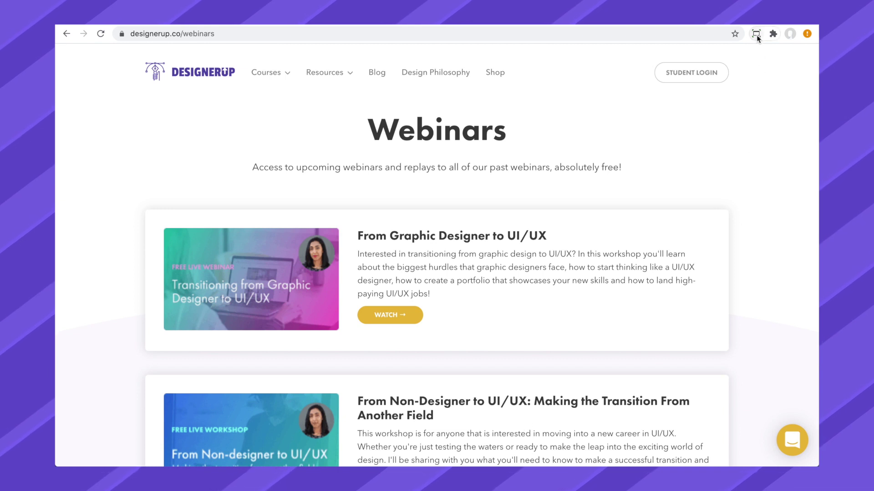
Resize the browser window to Window Resizer's 1024×768 iPad preset
click(756, 34)
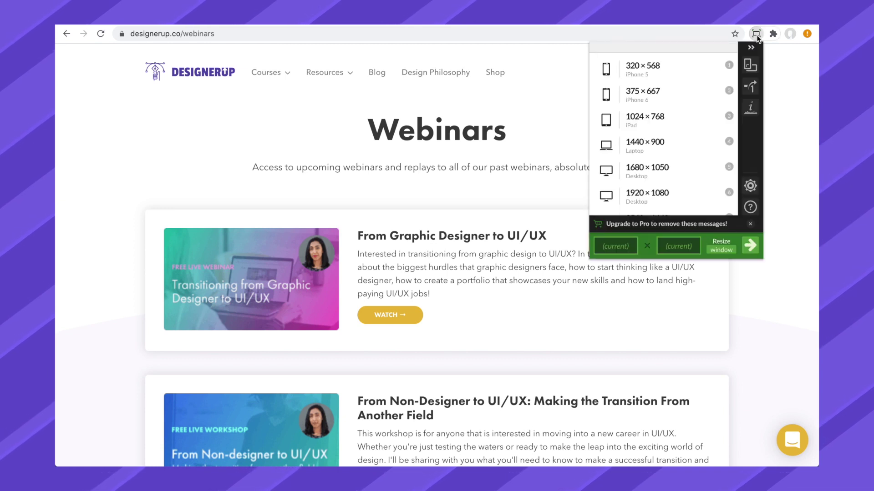
click(677, 120)
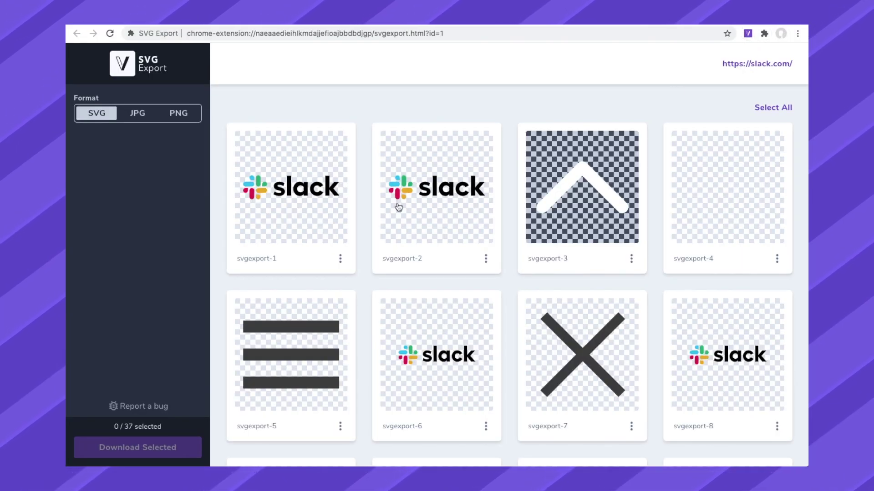
Open the export options for the 240×60 svgexport-1 Slack logo
scroll(396, 207, down, 5)
scroll(398, 205, down, 2)
scroll(398, 206, up, 7)
click(340, 260)
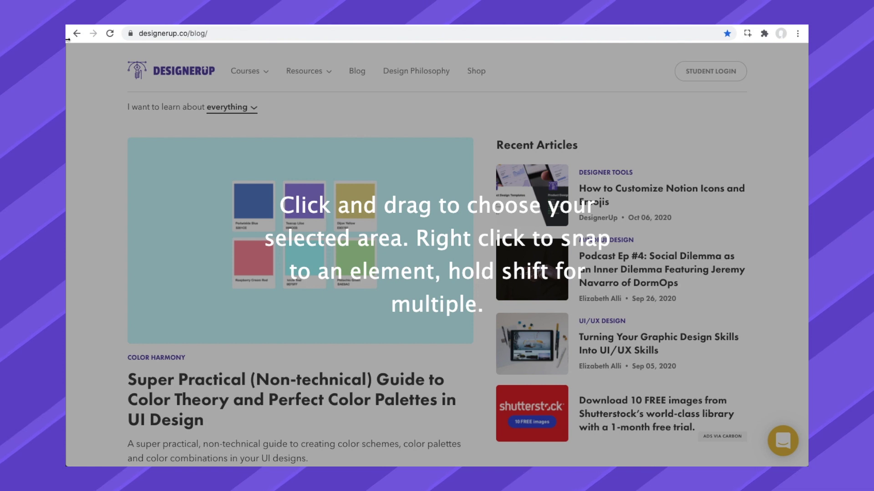
Record a GIF of the selected blog page area while scrolling down, then stop recording
drag(70, 46, 574, 347)
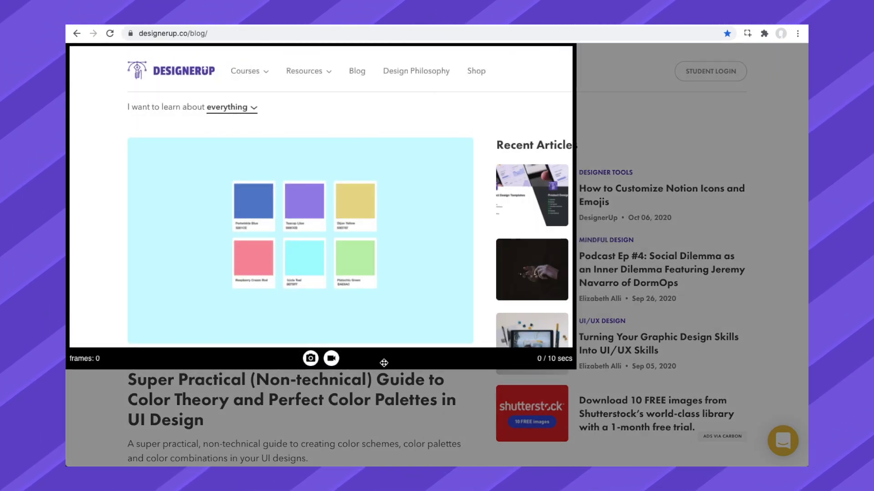
scroll(341, 261, down, 9)
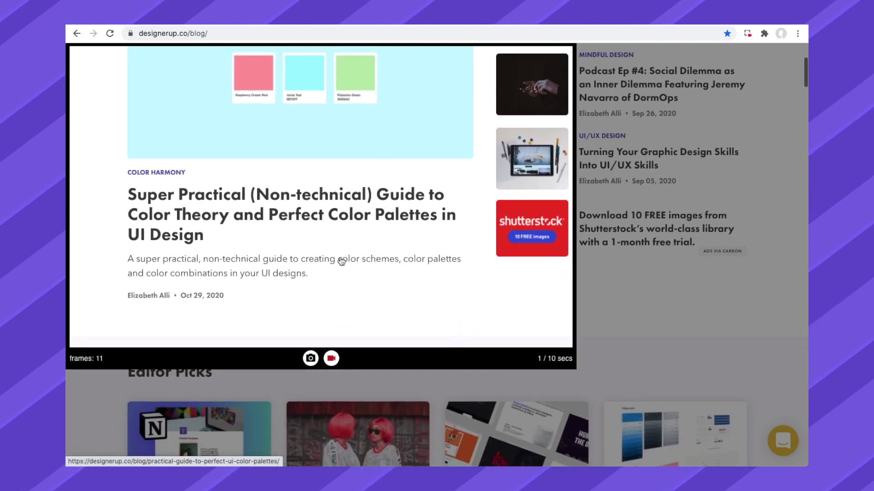
scroll(341, 261, down, 2)
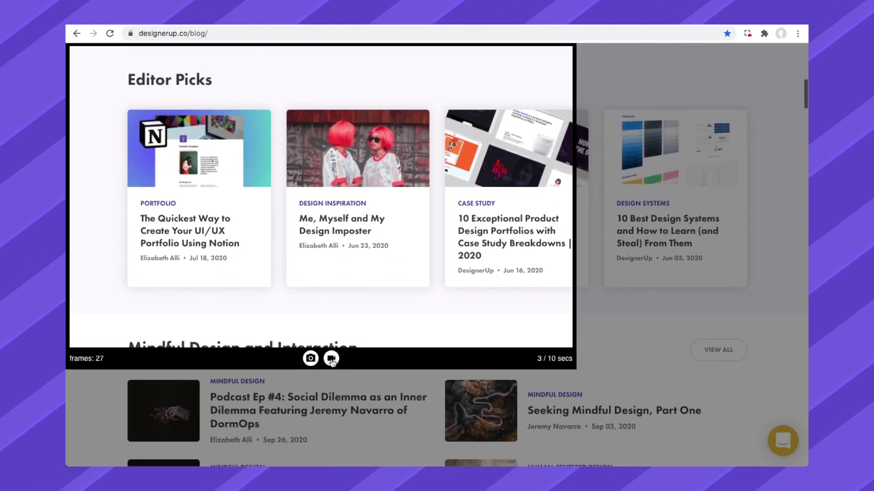
click(332, 358)
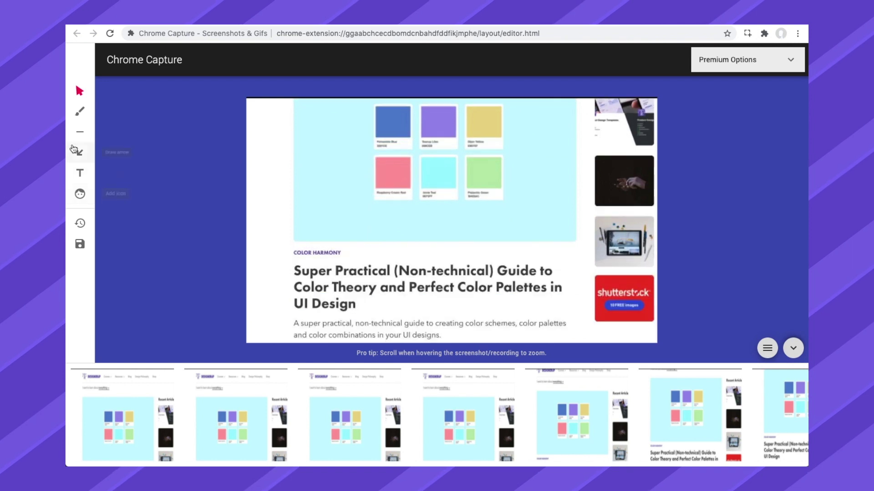
Draw a red freehand loop across the article title and open the save settings
click(80, 111)
drag(364, 232, 330, 161)
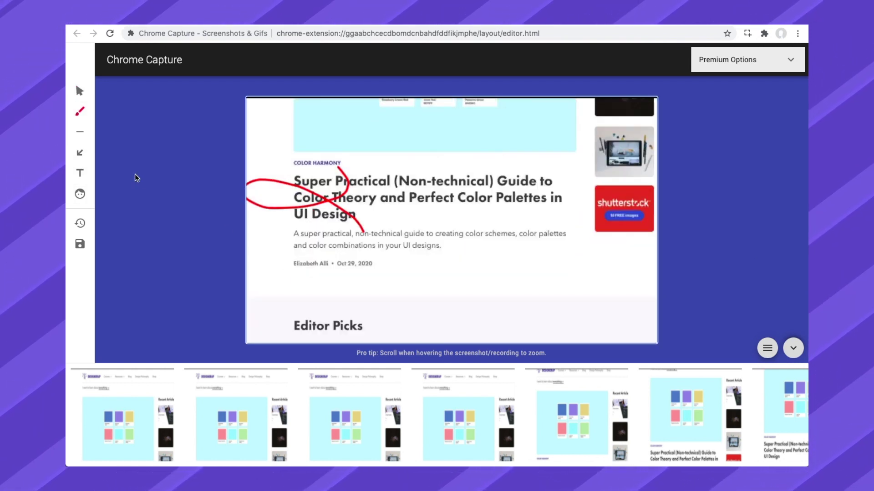
click(79, 244)
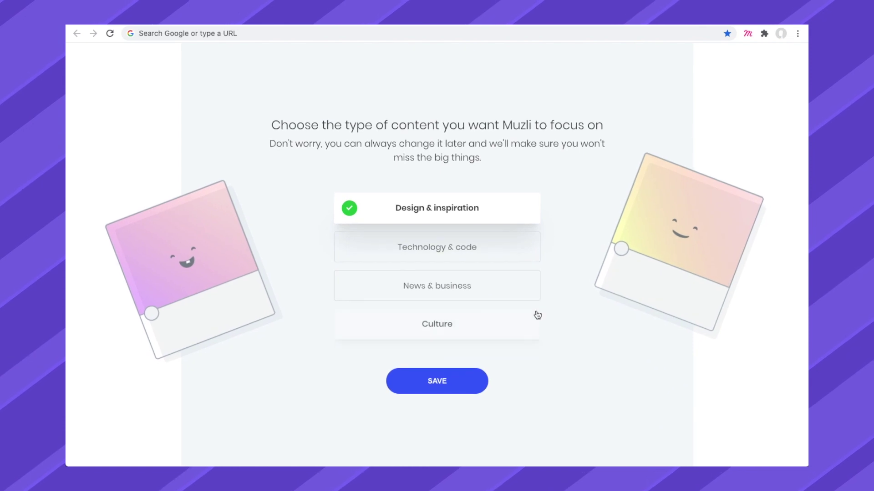
Save Design & inspiration as Muzli's focus, scroll the feed, then view the Design and Trending tabs
click(445, 381)
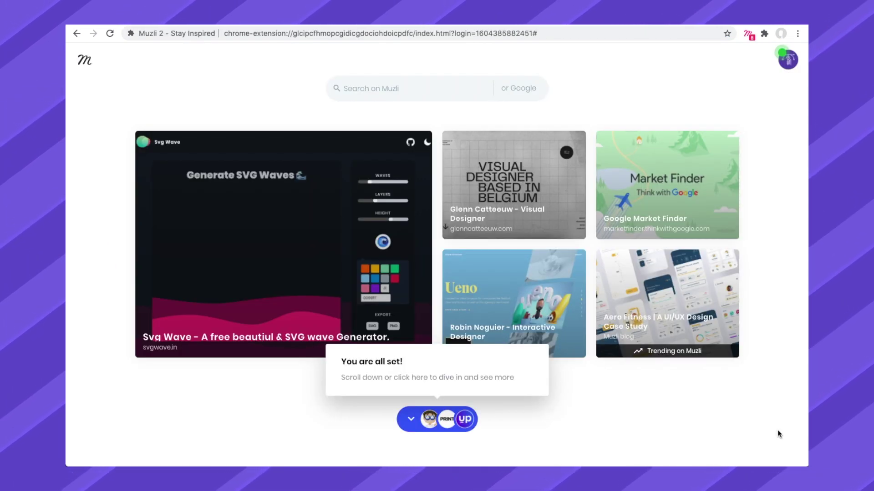
scroll(608, 430, down, 2)
scroll(608, 430, down, 4)
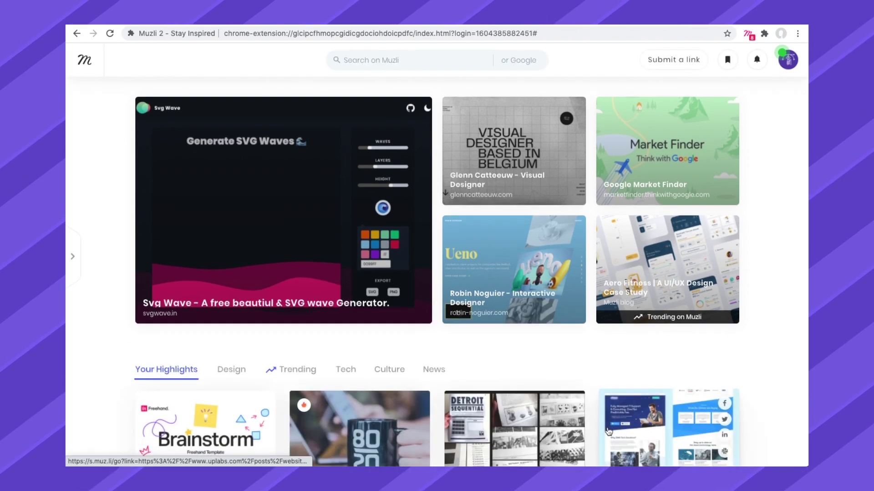
scroll(608, 429, down, 3)
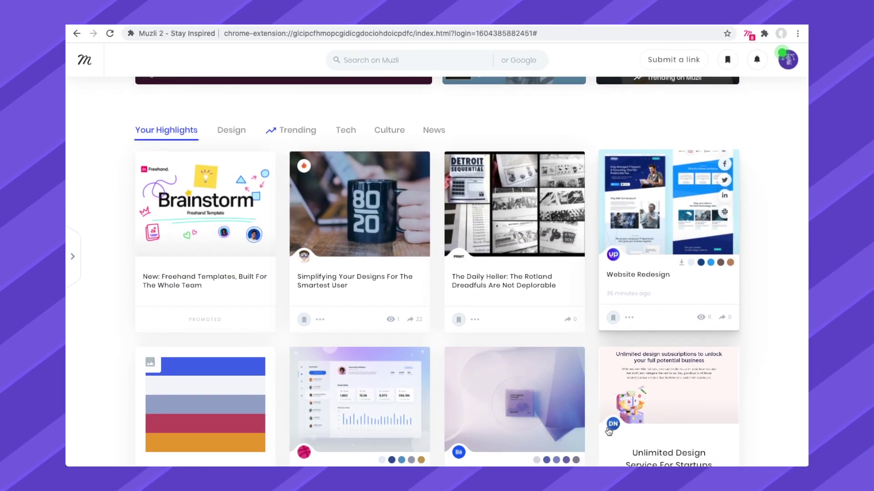
click(226, 126)
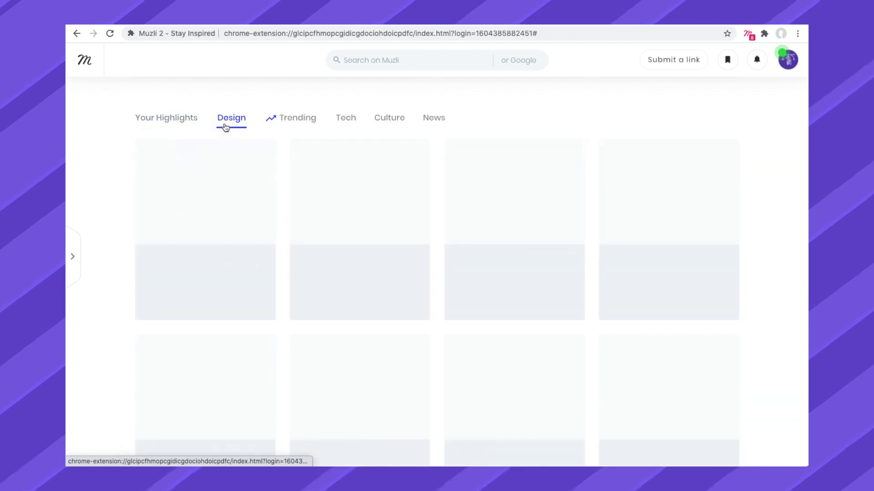
click(303, 125)
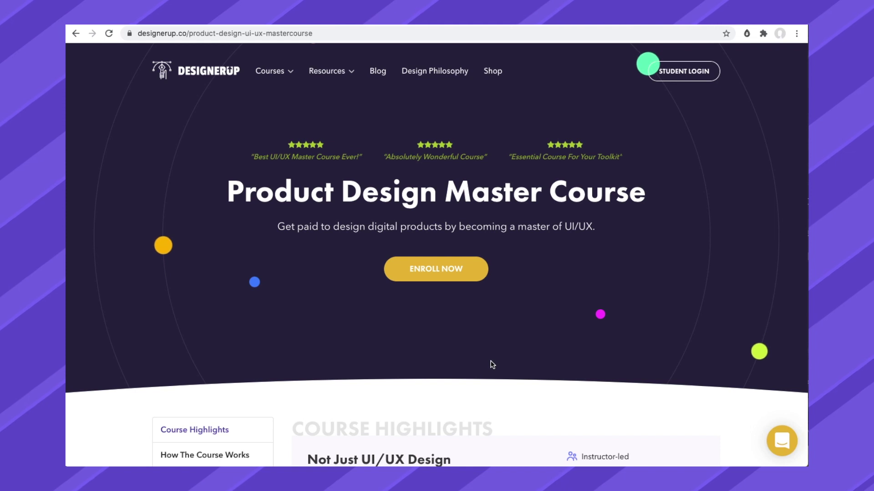
Look over Dropmark's save options for the course page, close them, and scroll down
click(747, 34)
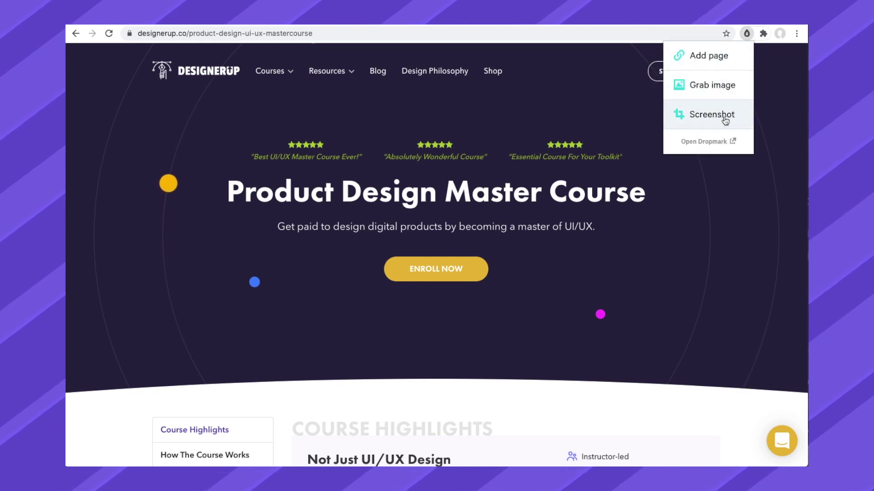
scroll(556, 164, down, 5)
click(745, 33)
scroll(568, 163, down, 3)
scroll(568, 163, down, 1)
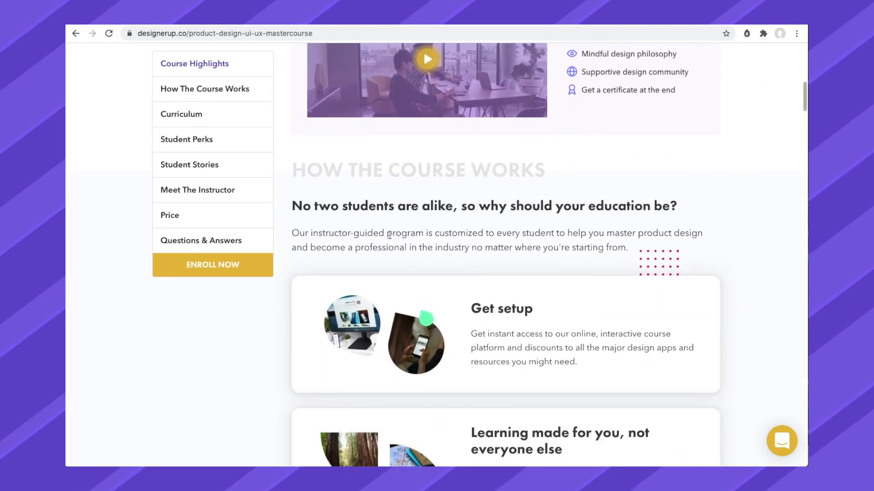
Try saving the selected sentence to Dropmark from the right-click menu, then cancel without adding
right_click(516, 233)
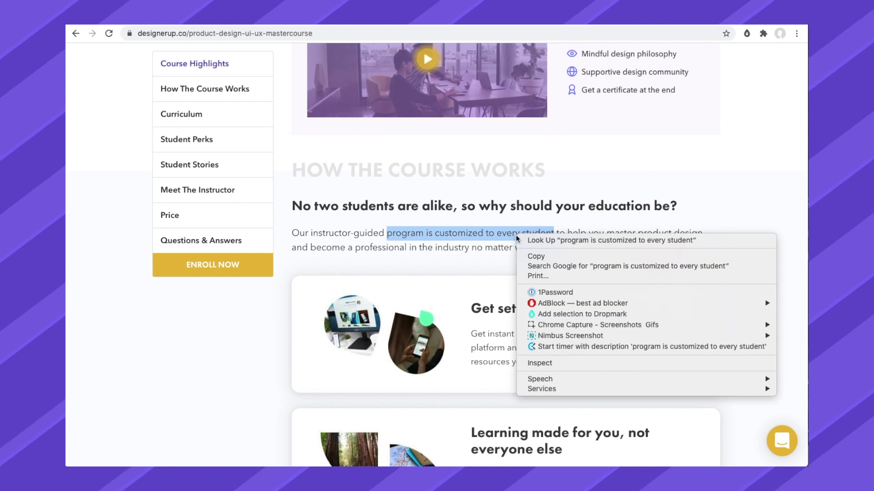
click(538, 314)
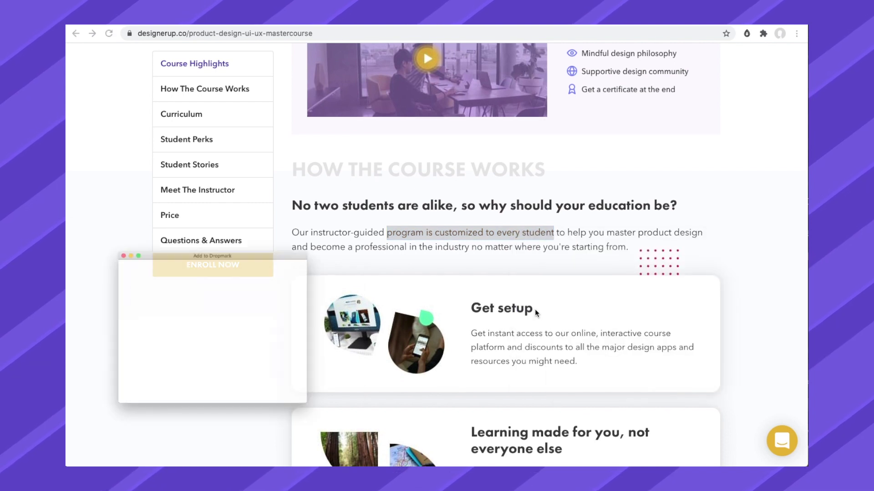
key(Escape)
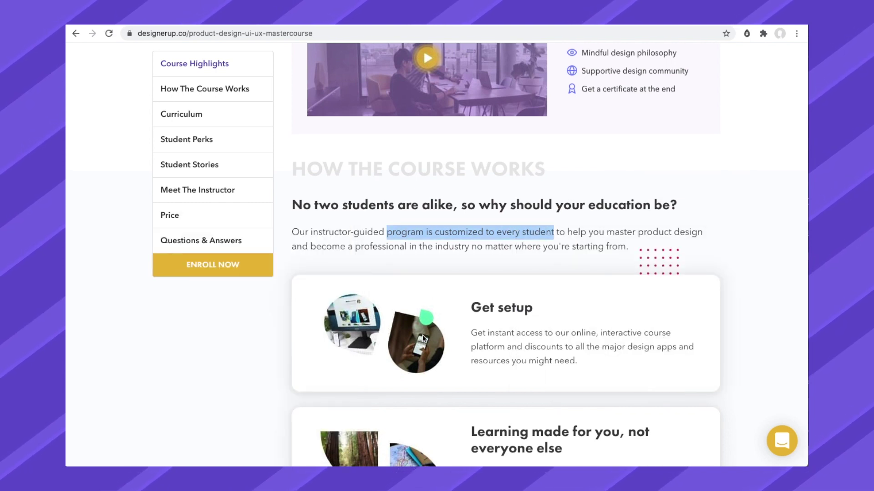
Drop the Get setup image into Dropmark, add it to My first collection, and open the collection
drag(414, 338, 777, 268)
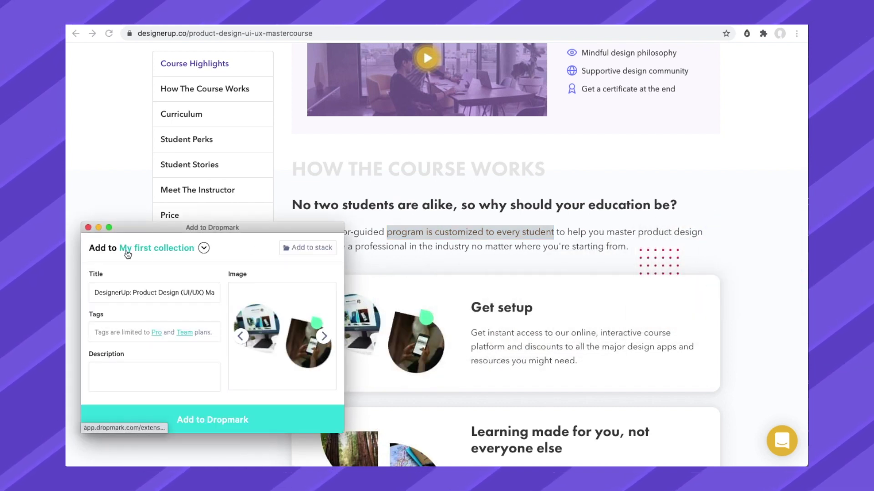
click(197, 417)
click(201, 358)
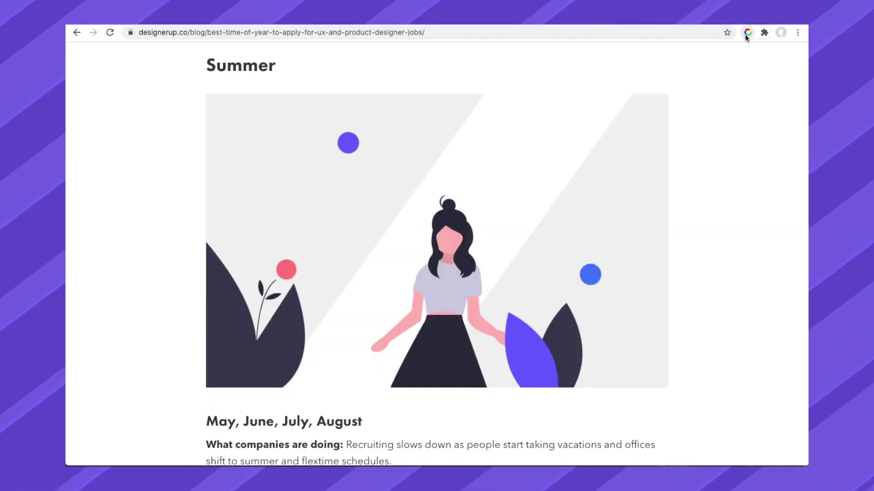
Preview the article in Spectrum under Protanopia, Deuteranomaly, Tritanopia, then Low-Contrast simulations
click(747, 33)
click(738, 61)
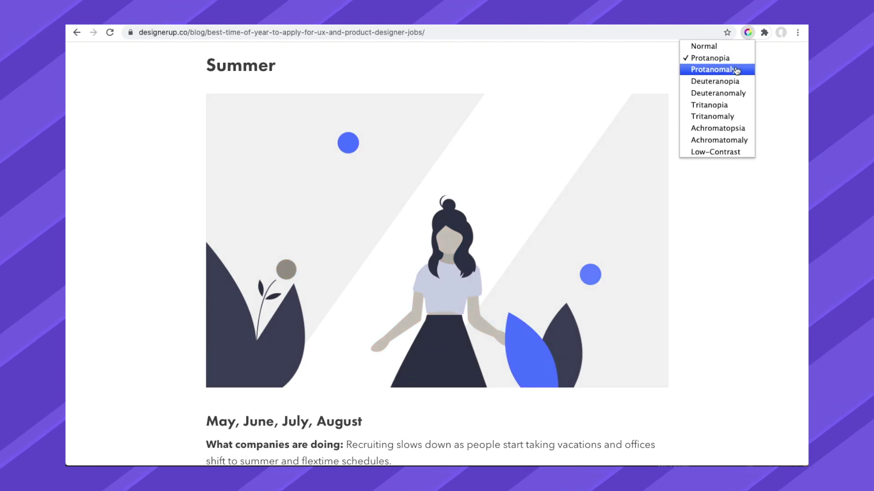
scroll(501, 150, down, 15)
click(703, 95)
click(705, 109)
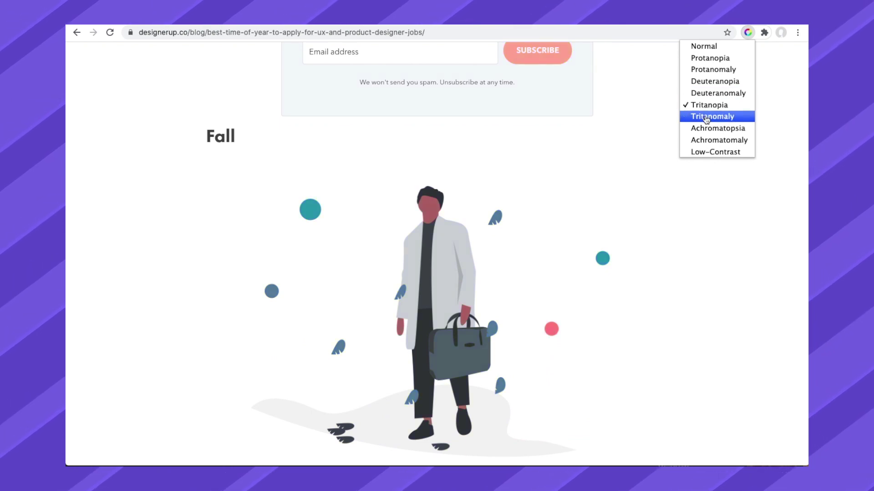
click(715, 152)
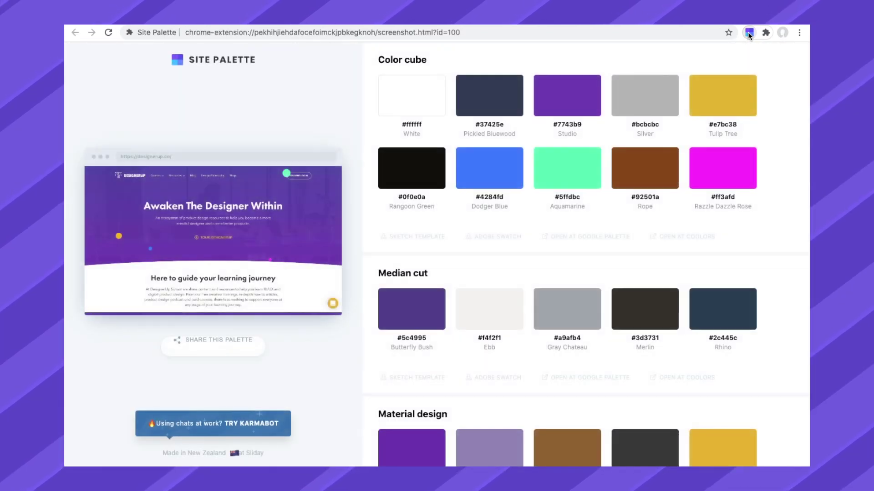
Scroll through Site Palette's designerup.co Color cube, Median cut and Material design palettes
scroll(664, 159, down, 2)
scroll(661, 159, up, 2)
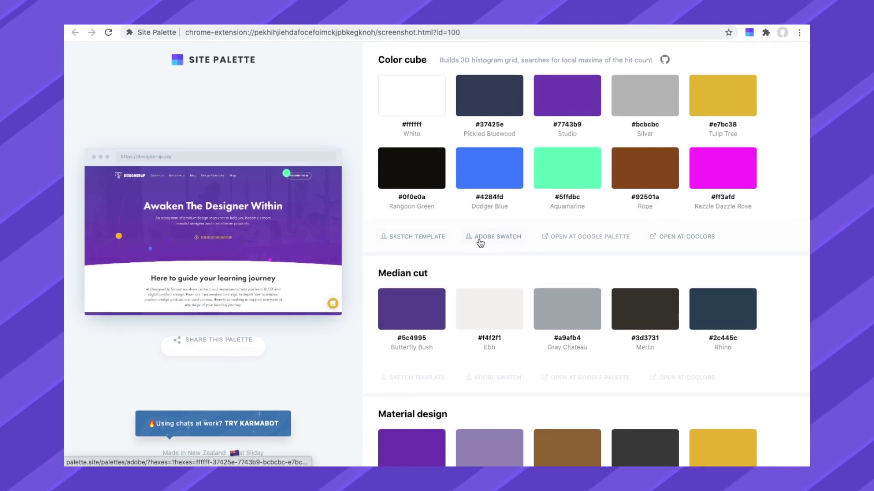